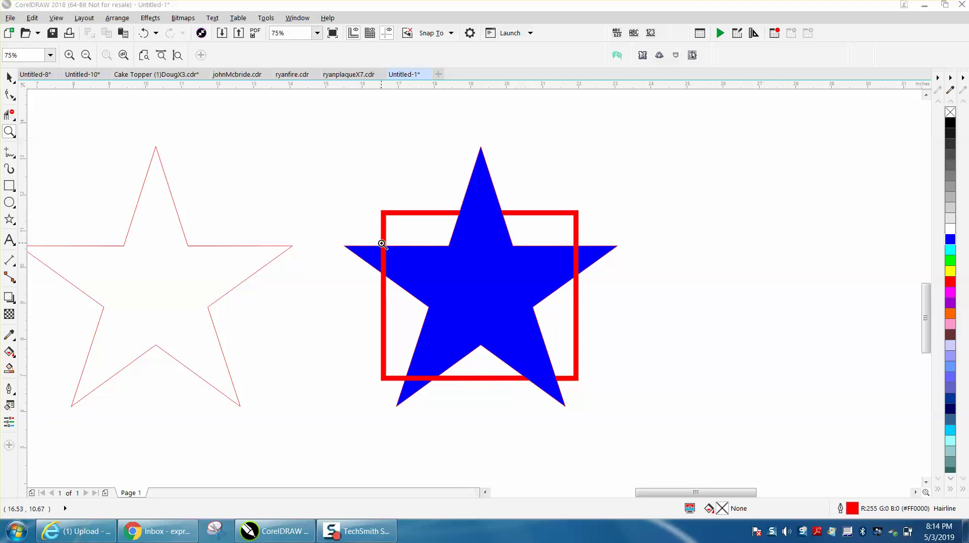
Return to the Pick tool and zoom out from 75% to 37% to show the whole page
{"action": "left_click", "coordinate": [10, 76]}
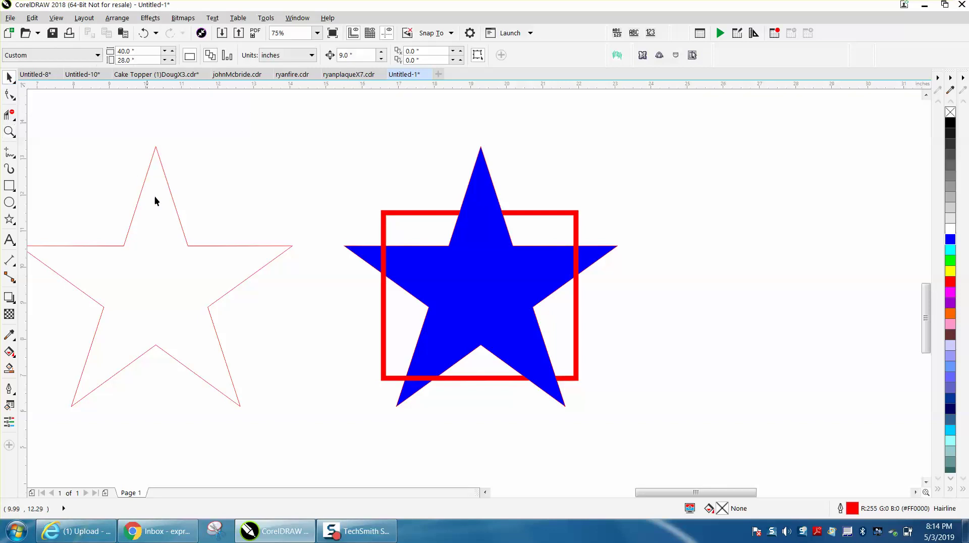
{"action": "scroll", "coordinate": [206, 234], "scroll_direction": "down", "scroll_amount": 2}
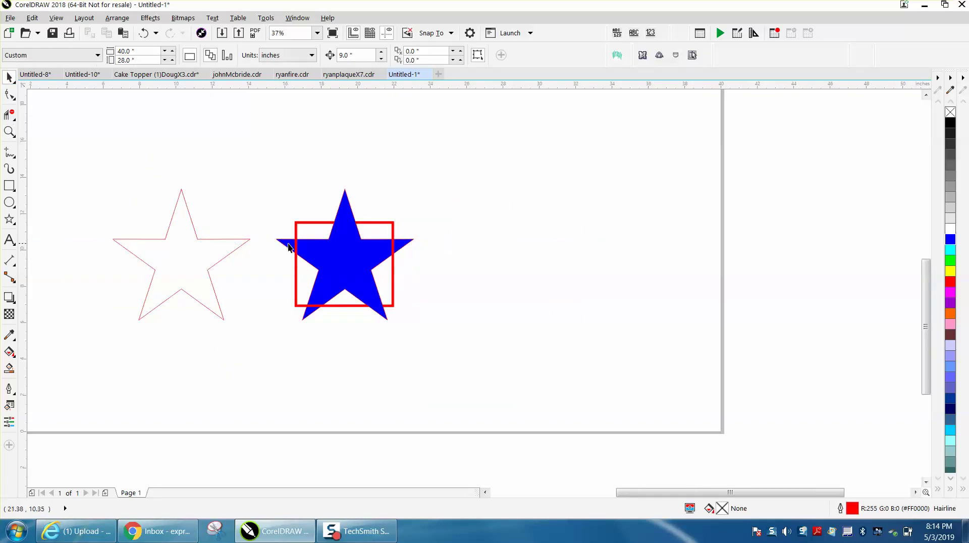
Move the outline star to the right and draw a square over it
{"action": "left_click_drag", "start_coordinate": [227, 242], "coordinate": [558, 243]}
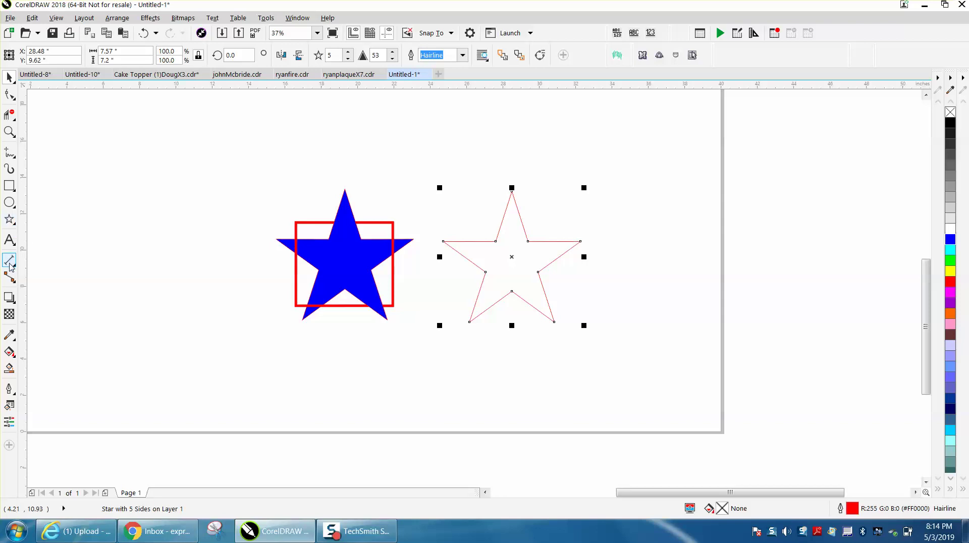
{"action": "left_click", "coordinate": [9, 185]}
{"action": "left_click_drag", "start_coordinate": [459, 217], "coordinate": [566, 298]}
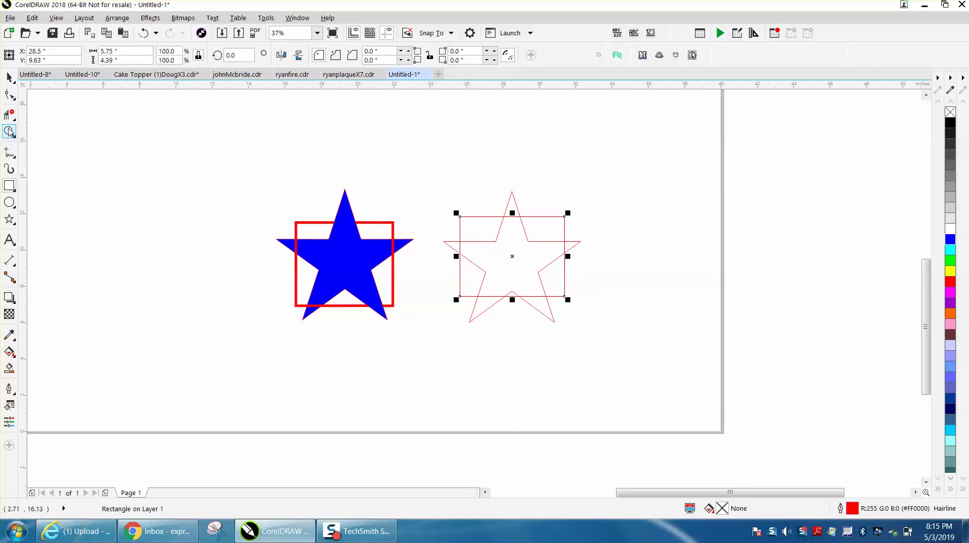
Delete the square's top and bottom segments crossing the star, and zoom in on them
{"action": "left_click", "coordinate": [513, 216]}
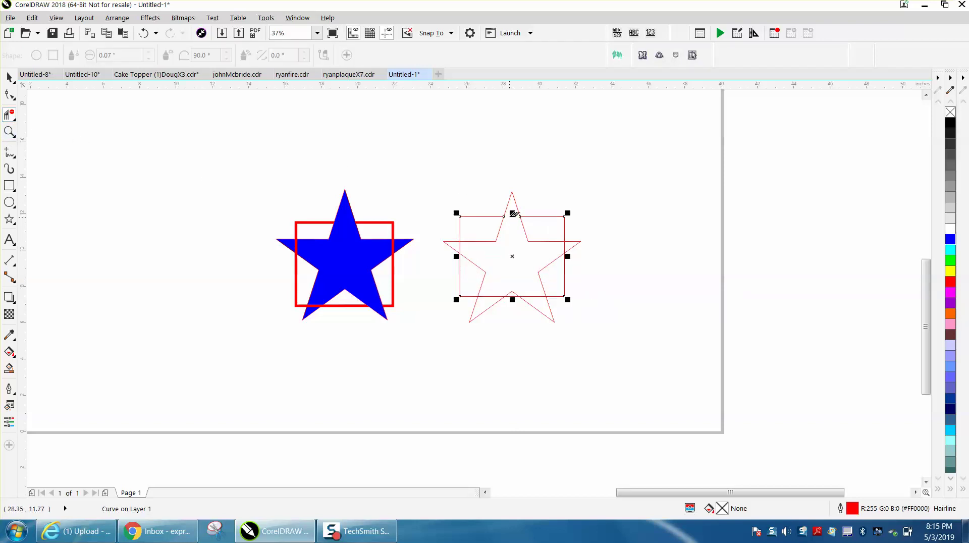
{"action": "left_click", "coordinate": [533, 296]}
{"action": "left_click", "coordinate": [9, 77]}
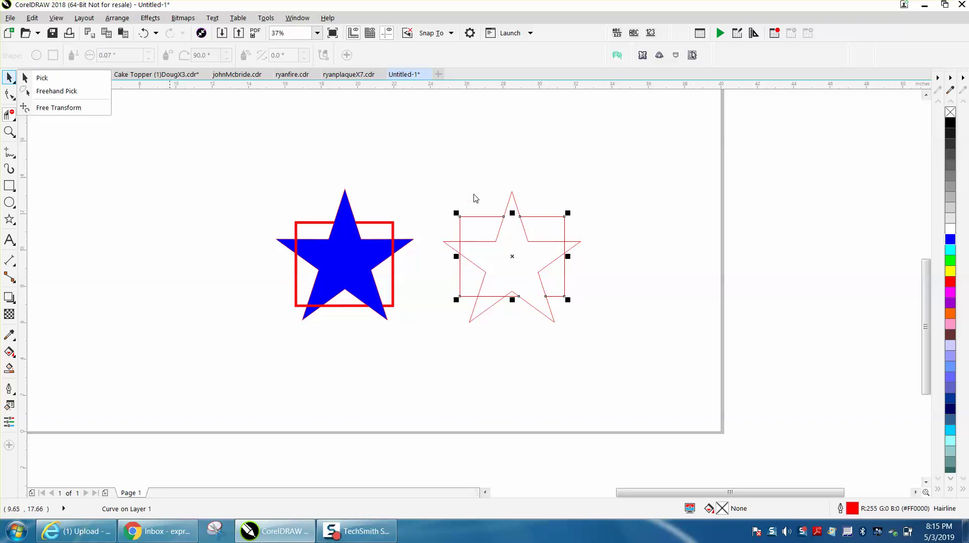
{"action": "left_click", "coordinate": [9, 131]}
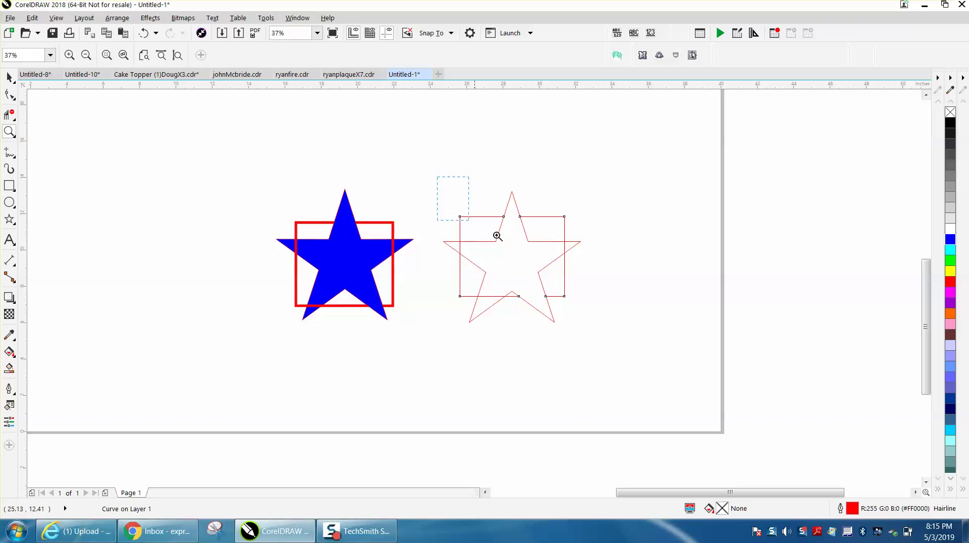
{"action": "left_click_drag", "start_coordinate": [497, 236], "coordinate": [688, 364]}
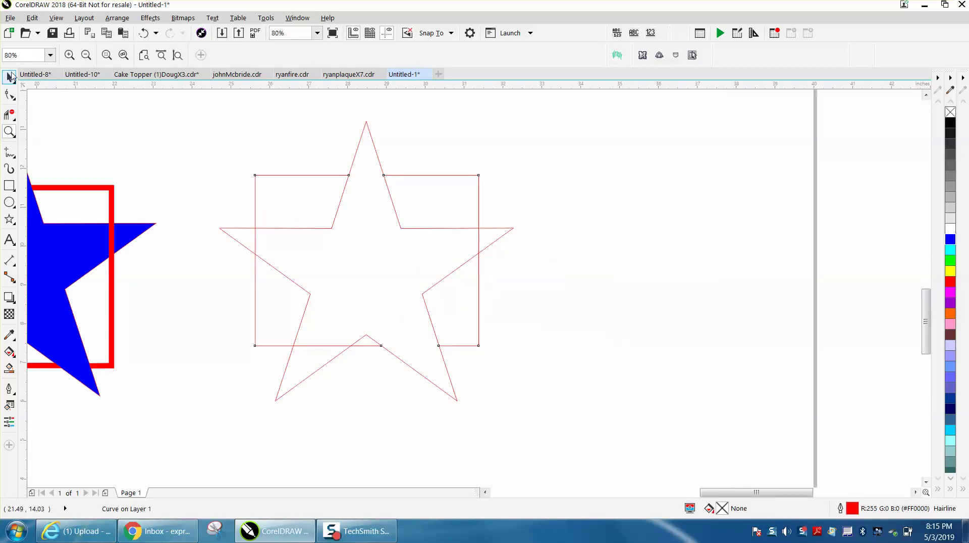
{"action": "left_click", "coordinate": [10, 76]}
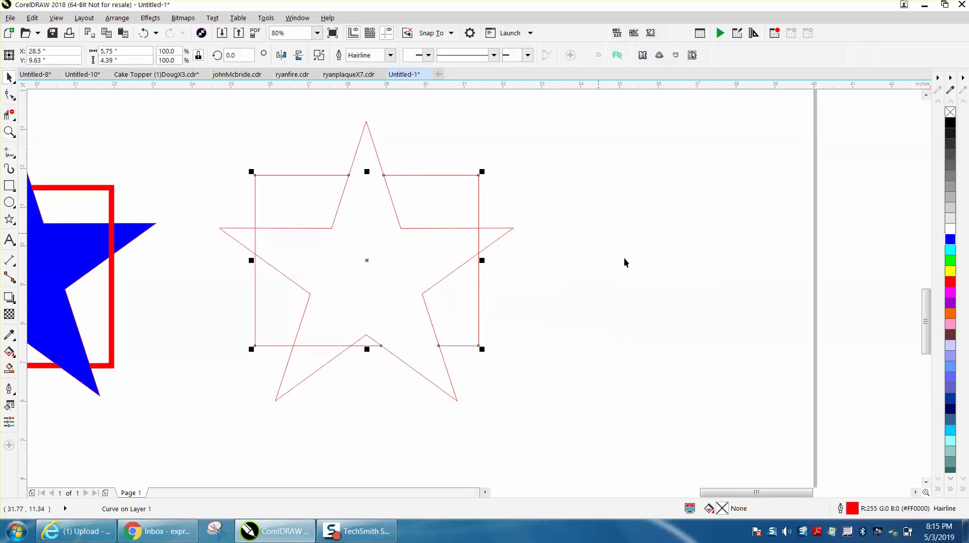
Set the broken square's outline width to 12.0 pt
{"action": "double_click", "coordinate": [853, 508]}
{"action": "left_click", "coordinate": [417, 192]}
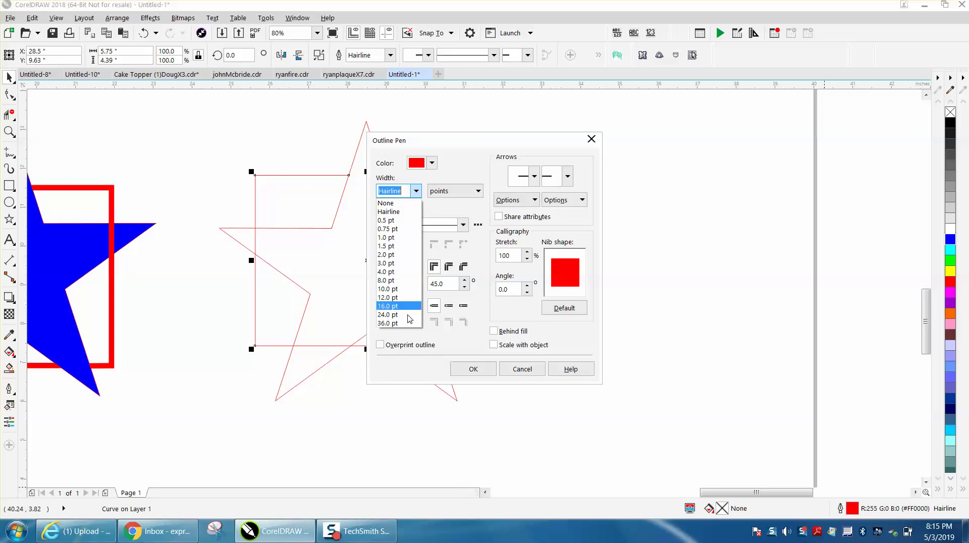
{"action": "left_click", "coordinate": [401, 301]}
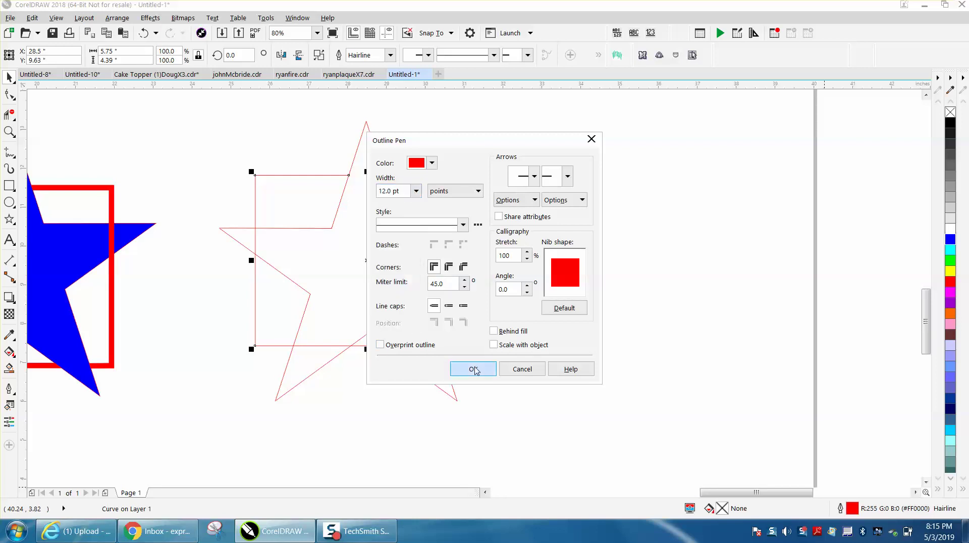
{"action": "left_click", "coordinate": [471, 369]}
Zoom in on the square's top gap, then back out to view both stars
{"action": "left_click", "coordinate": [9, 132]}
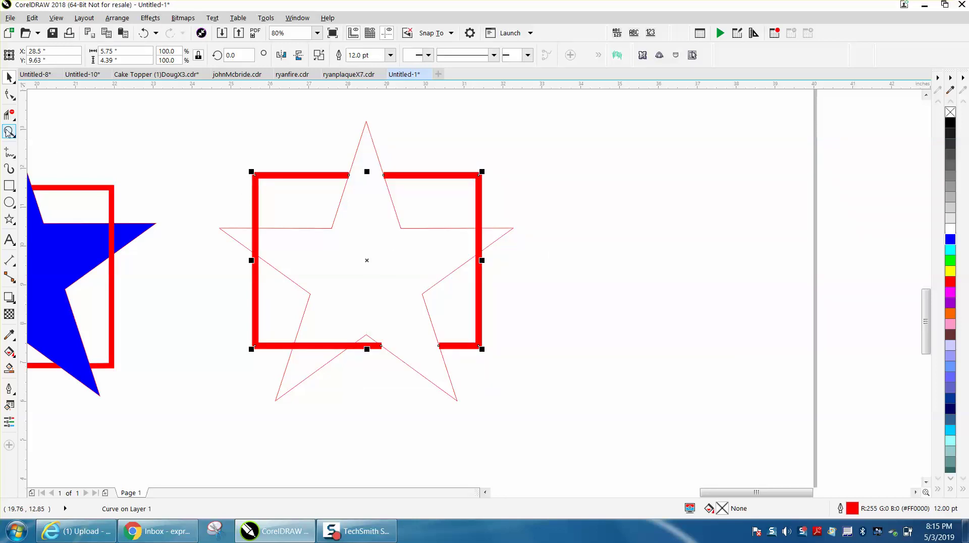
{"action": "left_click_drag", "start_coordinate": [335, 156], "coordinate": [429, 202]}
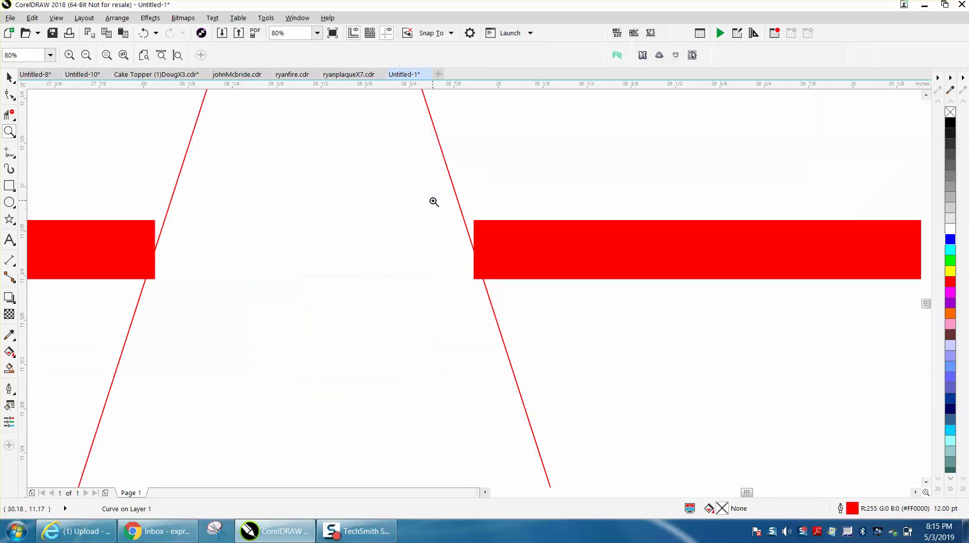
{"action": "right_click", "coordinate": [480, 251]}
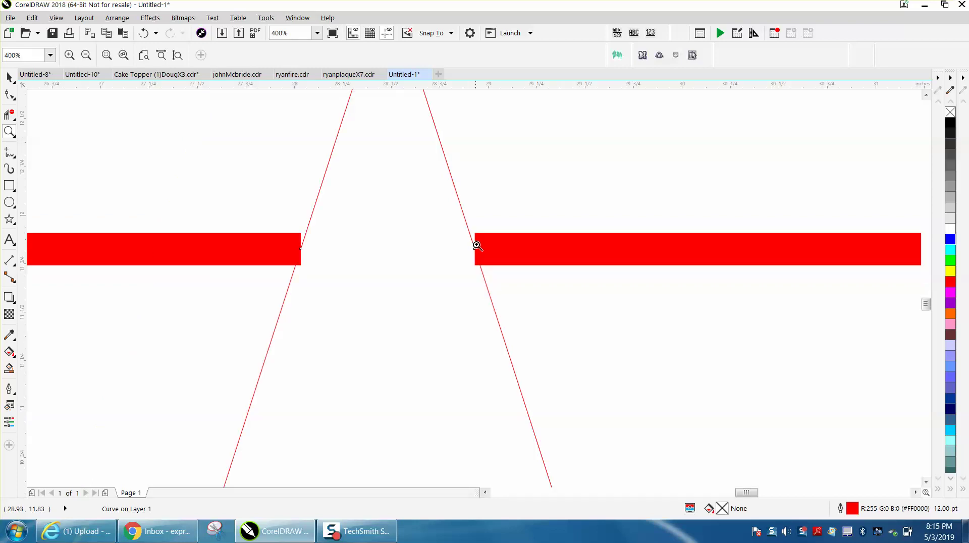
{"action": "right_click", "coordinate": [477, 247]}
{"action": "right_click", "coordinate": [478, 243]}
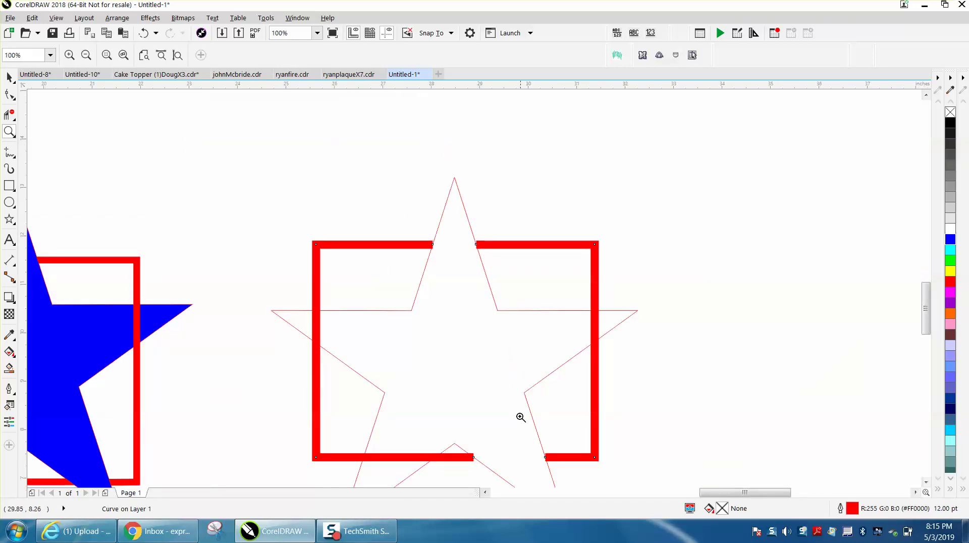
{"action": "right_click", "coordinate": [199, 160]}
Zoom in on the outline star and its red square
{"action": "left_click", "coordinate": [9, 77]}
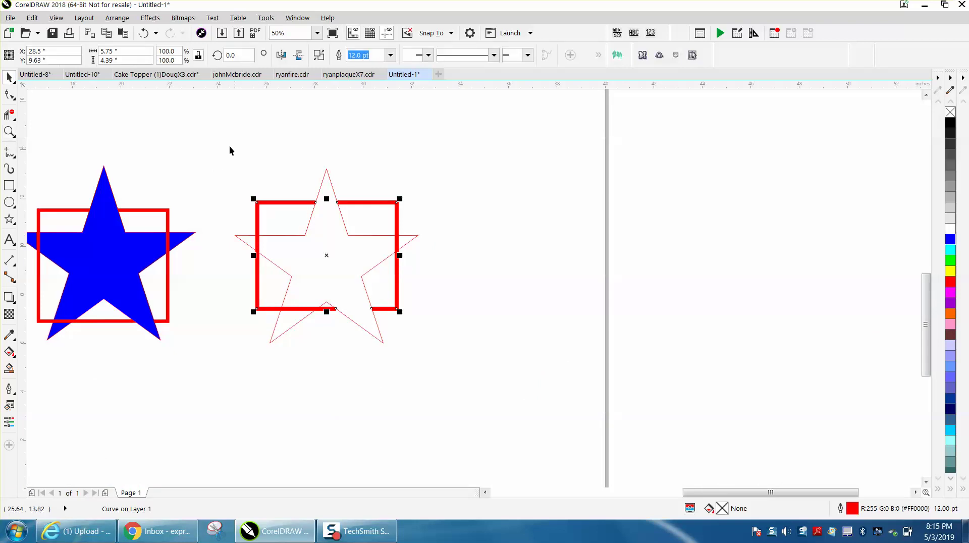
{"action": "left_click_drag", "start_coordinate": [226, 156], "coordinate": [493, 387]}
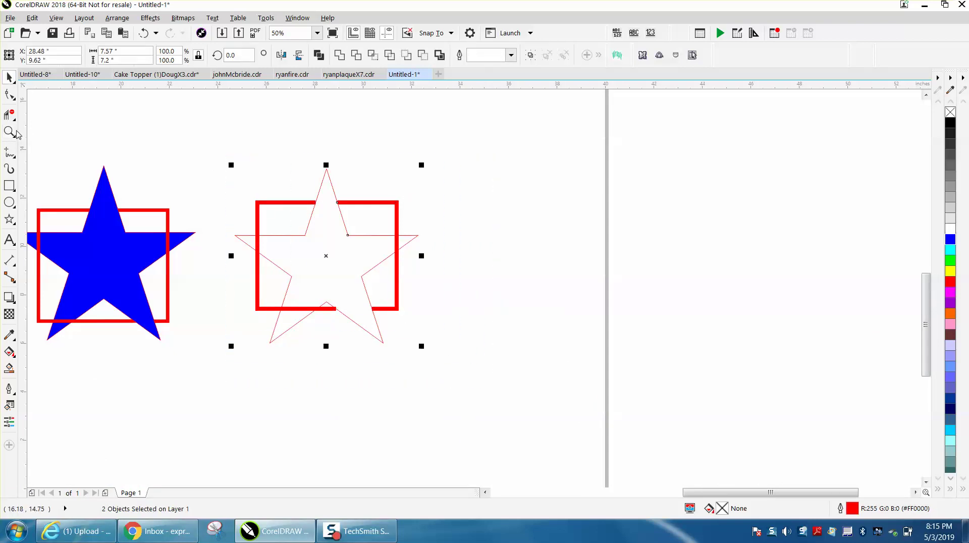
{"action": "key", "text": "z"}
{"action": "key", "text": "space"}
{"action": "left_click", "coordinate": [10, 132]}
{"action": "left_click_drag", "start_coordinate": [210, 162], "coordinate": [528, 371]}
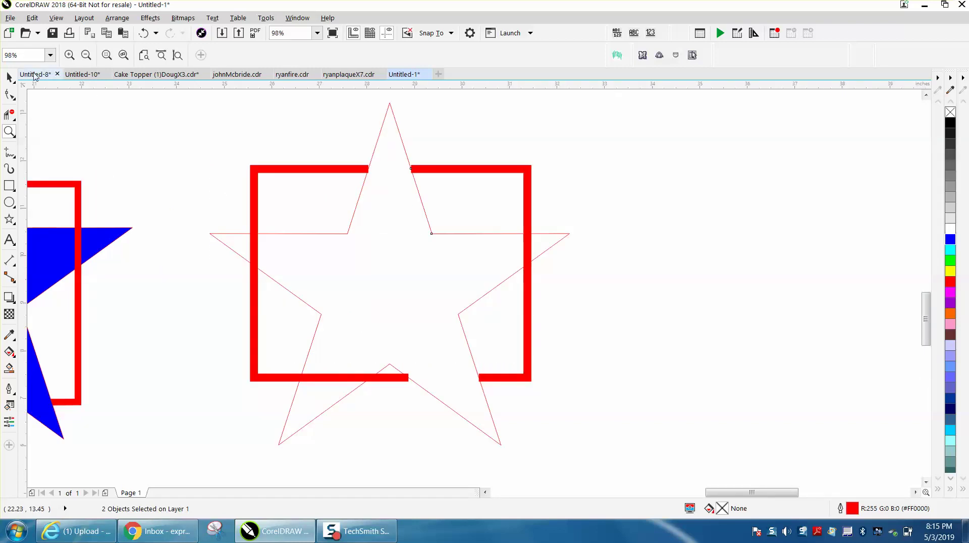
{"action": "key", "text": "space"}
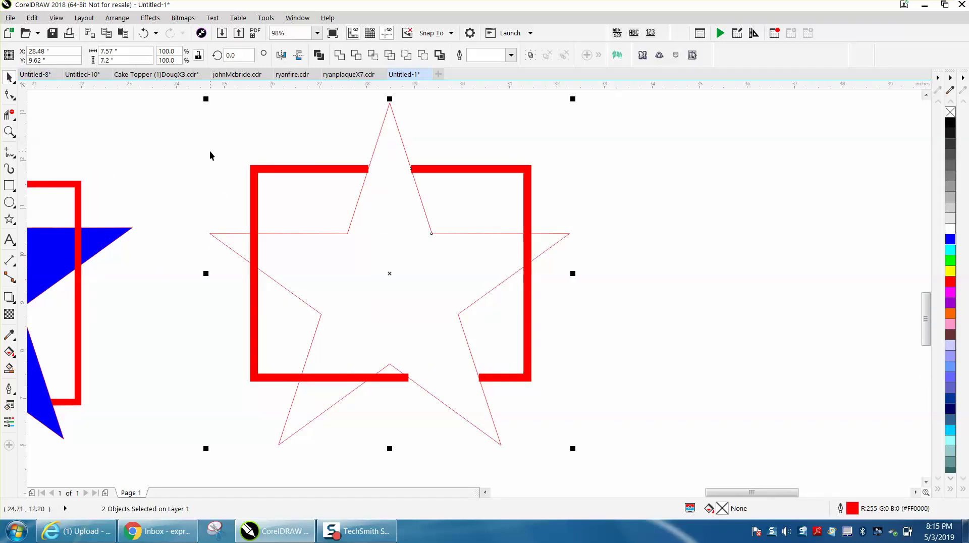
Turn the red square's outline into a filled object with Arrange > Convert Outline to Object
{"action": "left_click", "coordinate": [269, 168]}
{"action": "left_click", "coordinate": [127, 20]}
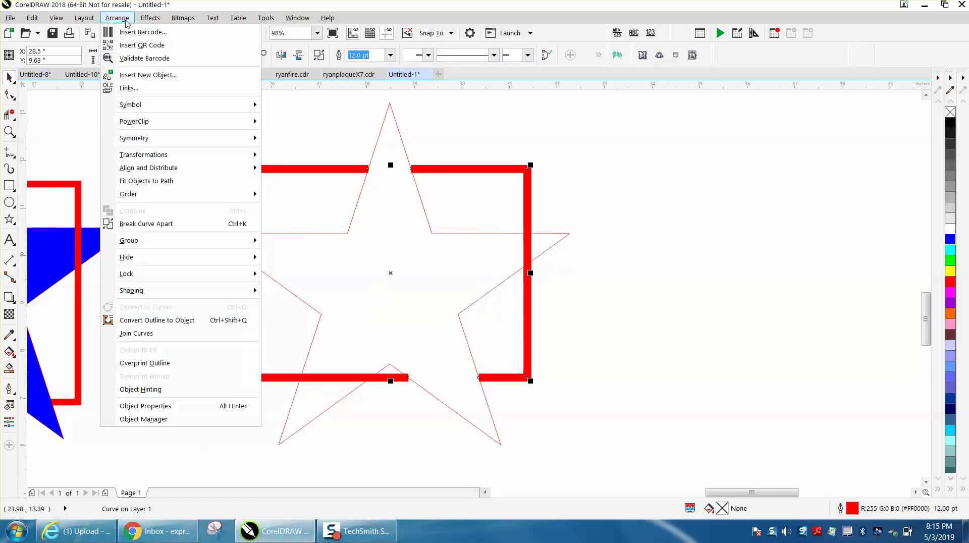
{"action": "left_click", "coordinate": [191, 322]}
{"action": "left_click", "coordinate": [9, 131]}
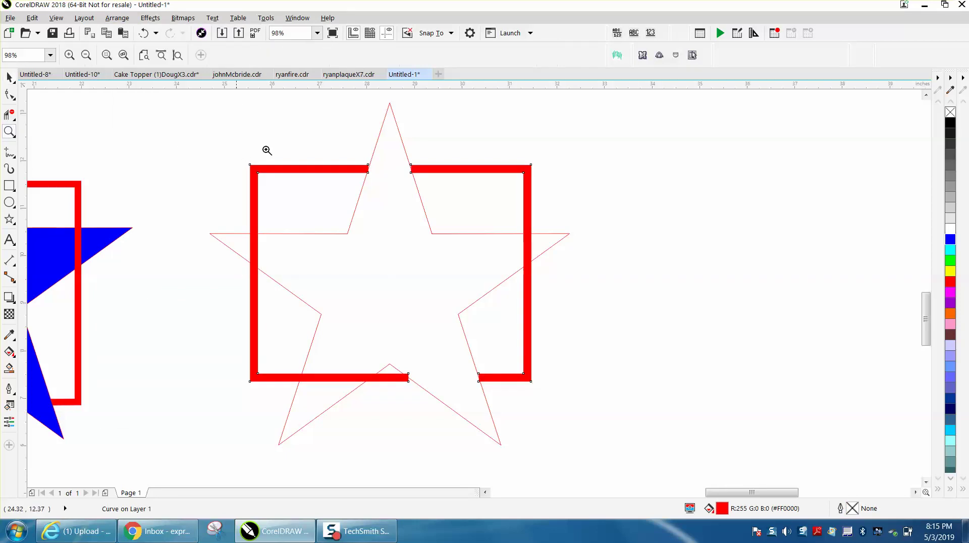
Slant the left bar's end at the top gap to line up with the star's edge
{"action": "left_click_drag", "start_coordinate": [310, 149], "coordinate": [498, 230]}
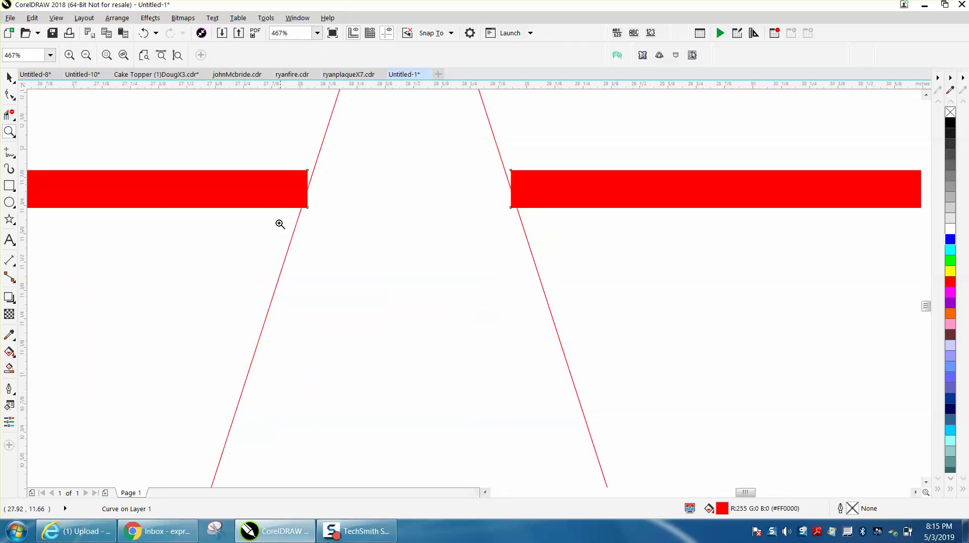
{"action": "key", "text": "F10"}
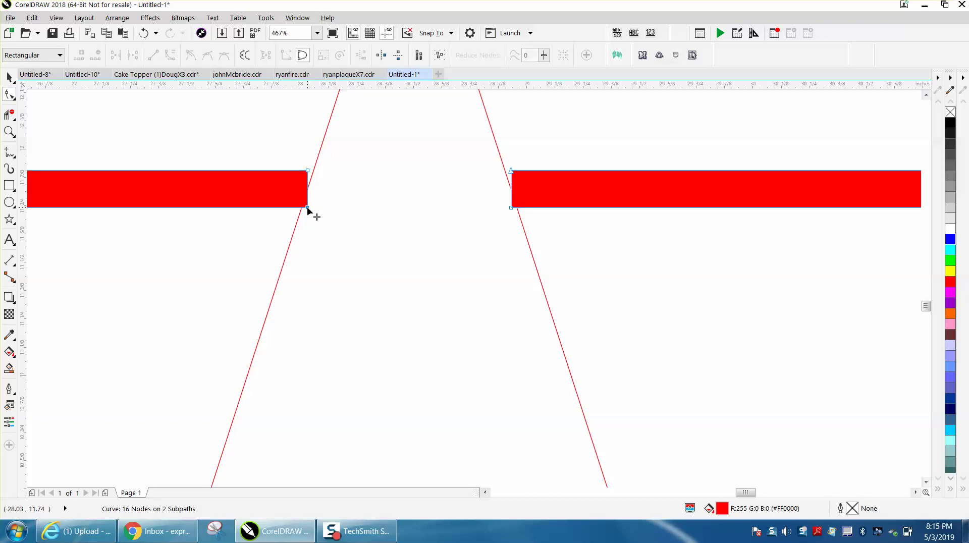
{"action": "left_click_drag", "start_coordinate": [308, 208], "coordinate": [303, 208]}
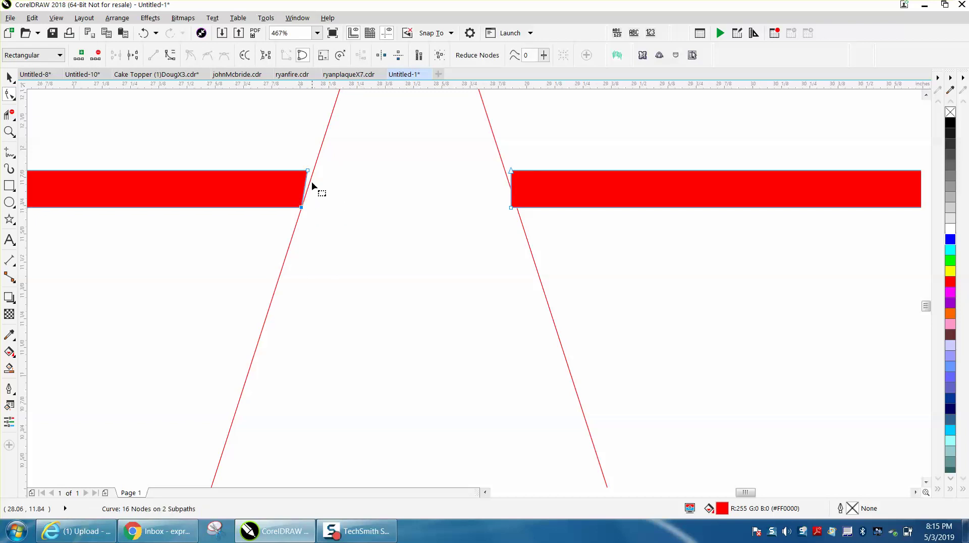
{"action": "left_click_drag", "start_coordinate": [308, 174], "coordinate": [307, 171]}
{"action": "left_click", "coordinate": [326, 192]}
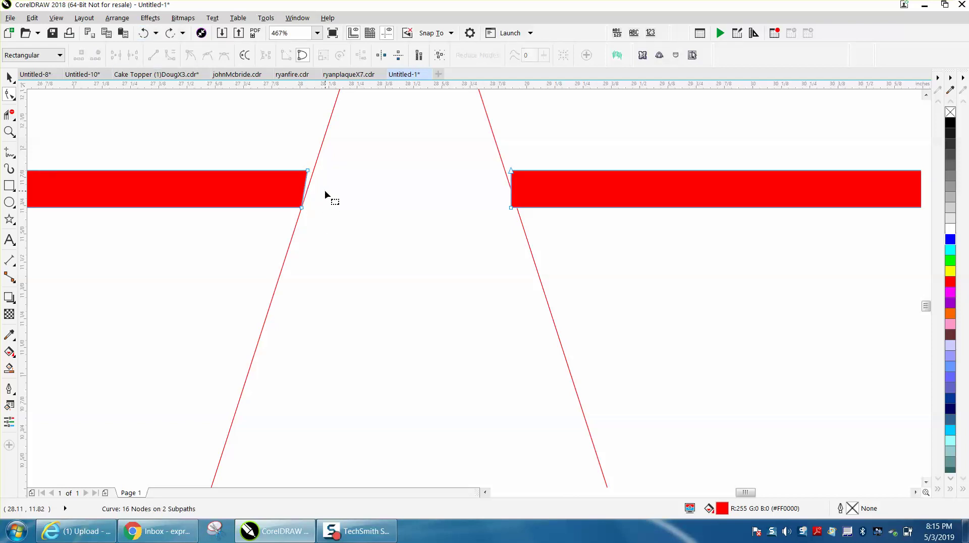
{"action": "left_click_drag", "start_coordinate": [308, 170], "coordinate": [348, 184]}
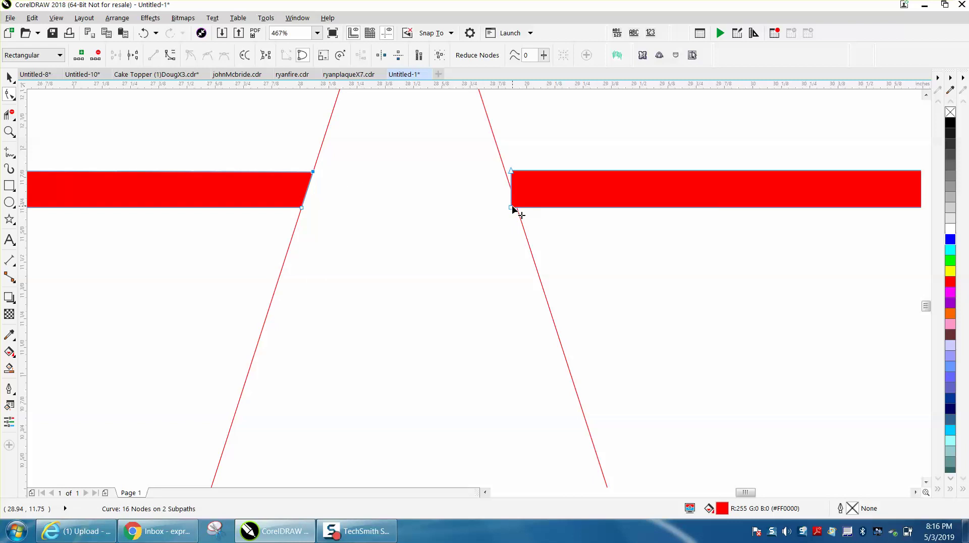
Slant the right bar's end at the top gap onto the star's edge
{"action": "left_click_drag", "start_coordinate": [512, 207], "coordinate": [518, 207]}
{"action": "left_click_drag", "start_coordinate": [512, 172], "coordinate": [506, 172]}
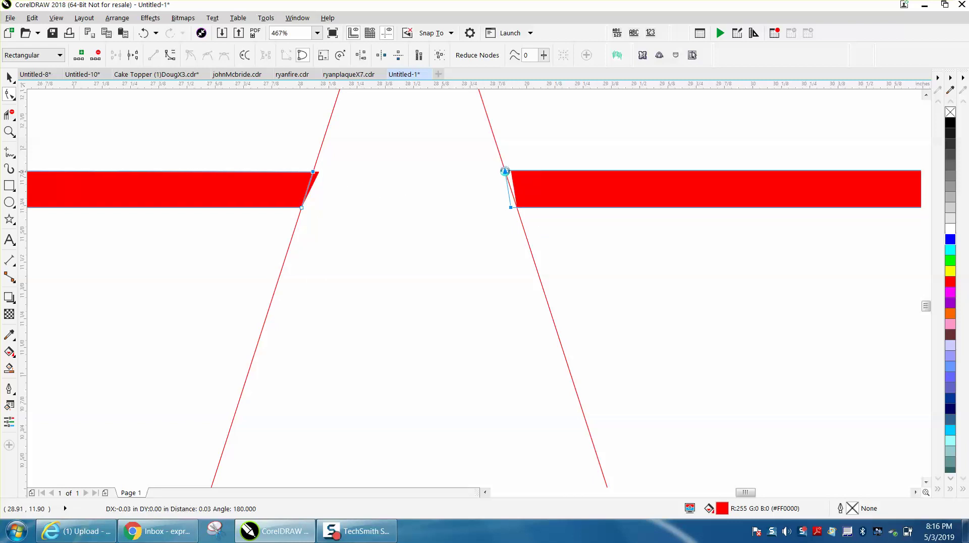
{"action": "left_click", "coordinate": [503, 227]}
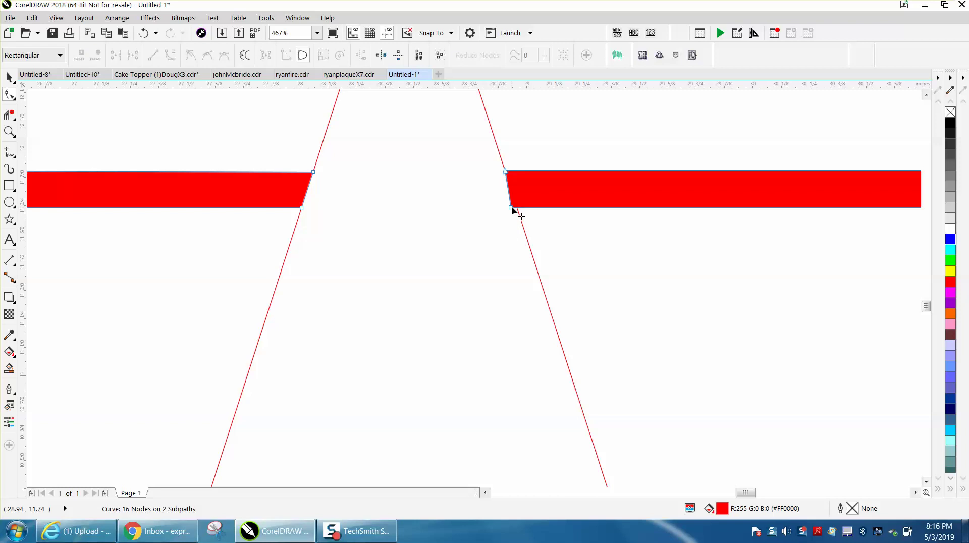
{"action": "left_click_drag", "start_coordinate": [511, 209], "coordinate": [519, 209]}
Zoom out and then zoom in on the square's bottom side
{"action": "scroll", "coordinate": [447, 201], "scroll_direction": "down", "scroll_amount": 4}
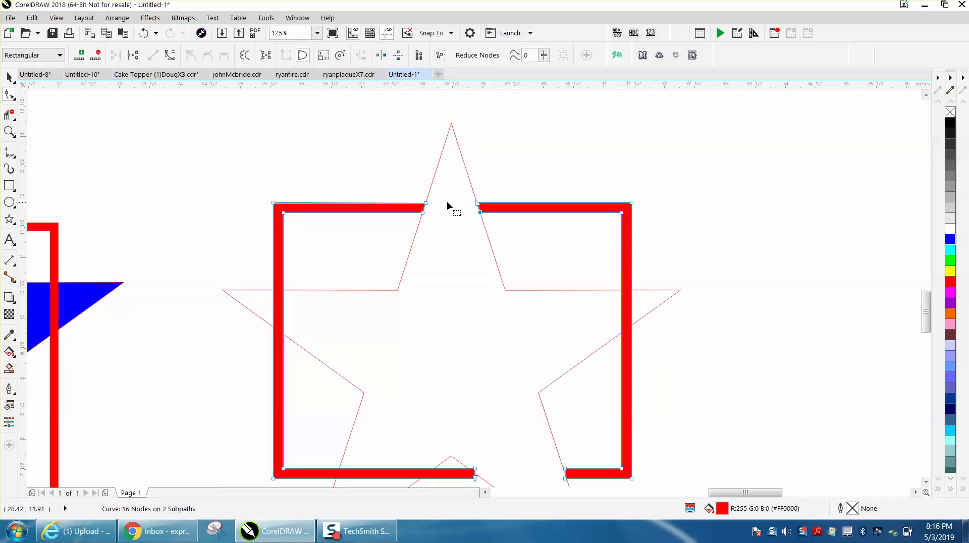
{"action": "scroll", "coordinate": [447, 201], "scroll_direction": "down", "scroll_amount": 2}
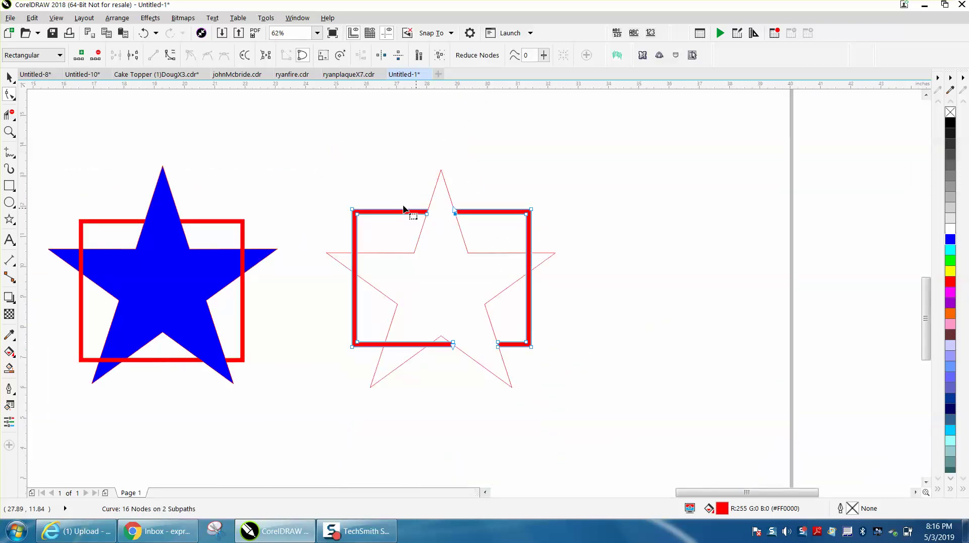
{"action": "left_click", "coordinate": [9, 132]}
{"action": "left_click_drag", "start_coordinate": [405, 304], "coordinate": [660, 439]}
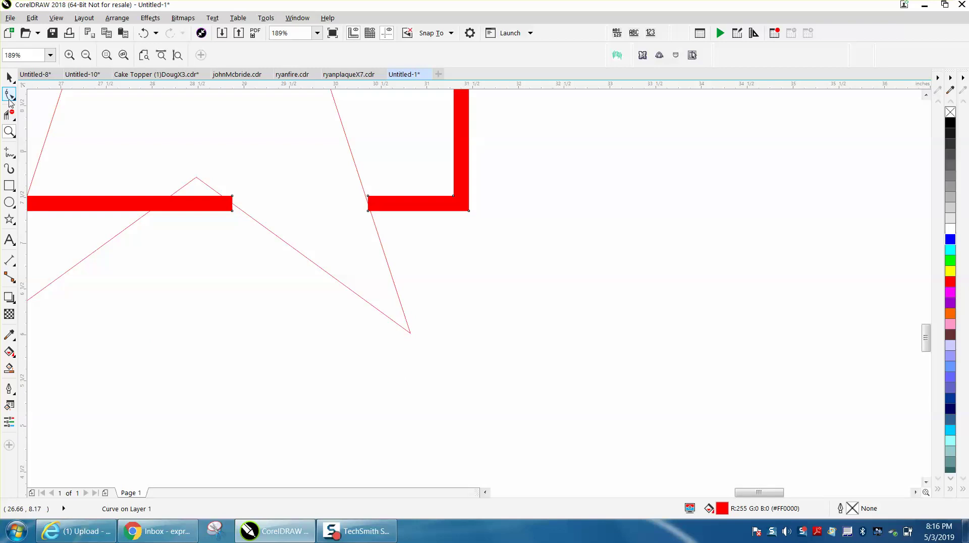
Snap the corner nodes of the left and right bars at the bottom gap onto the star's edges
{"action": "left_click", "coordinate": [9, 93]}
{"action": "left_click", "coordinate": [9, 132]}
{"action": "left_click_drag", "start_coordinate": [195, 163], "coordinate": [465, 266]}
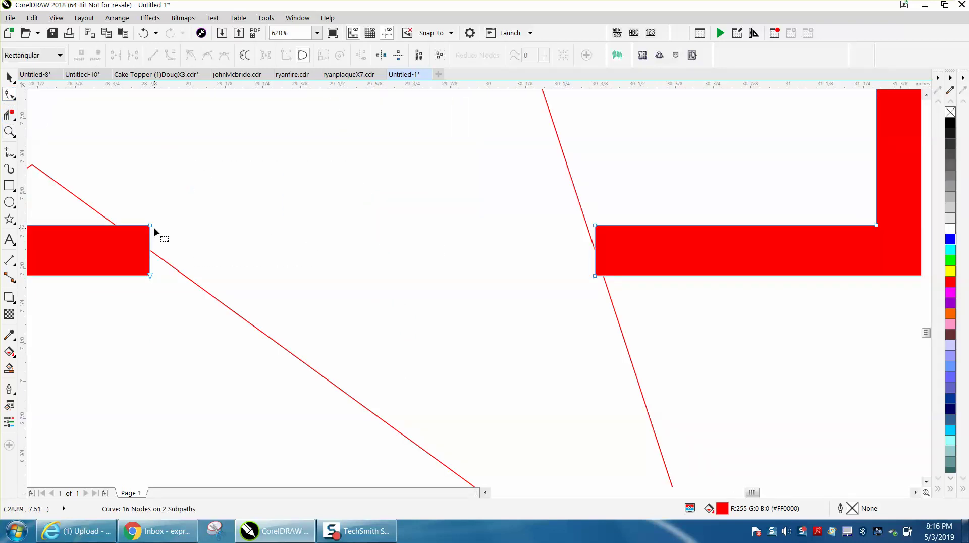
{"action": "left_click_drag", "start_coordinate": [150, 225], "coordinate": [113, 225]}
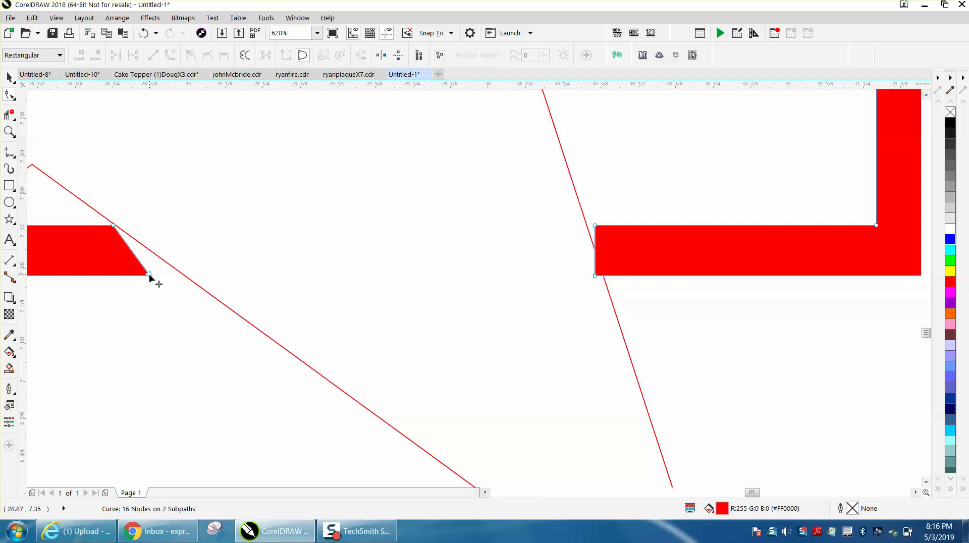
{"action": "left_click_drag", "start_coordinate": [150, 274], "coordinate": [181, 275]}
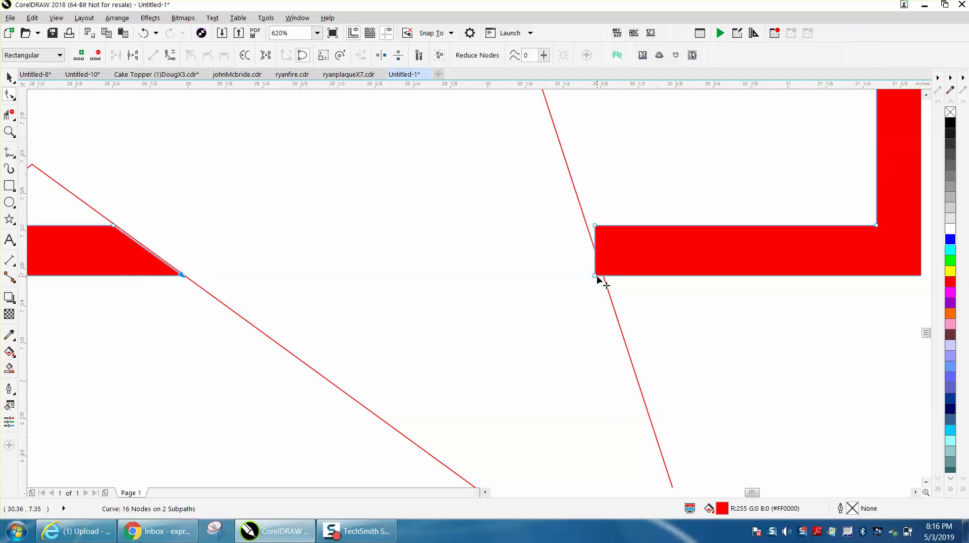
{"action": "left_click_drag", "start_coordinate": [596, 277], "coordinate": [604, 276]}
{"action": "mouse_move", "coordinate": [595, 227]}
{"action": "left_mouse_down"}
{"action": "mouse_move", "coordinate": [597, 189]}
{"action": "mouse_move", "coordinate": [596, 226]}
{"action": "mouse_move", "coordinate": [528, 210]}
{"action": "mouse_move", "coordinate": [548, 229]}
{"action": "mouse_move", "coordinate": [585, 225]}
{"action": "left_mouse_up"}
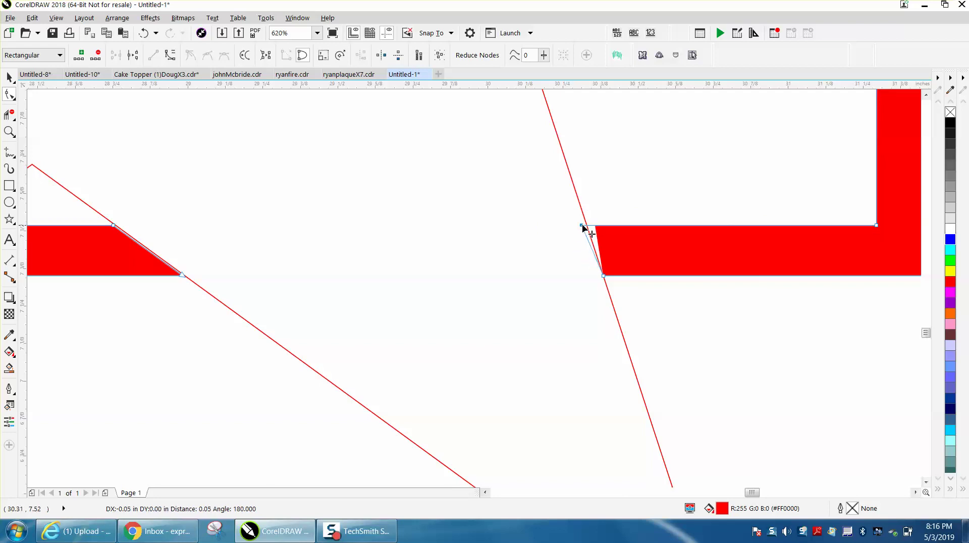
Select only the broken red square and nudge it 9.0" right of the outline star
{"action": "scroll", "coordinate": [384, 214], "scroll_direction": "down", "scroll_amount": 7}
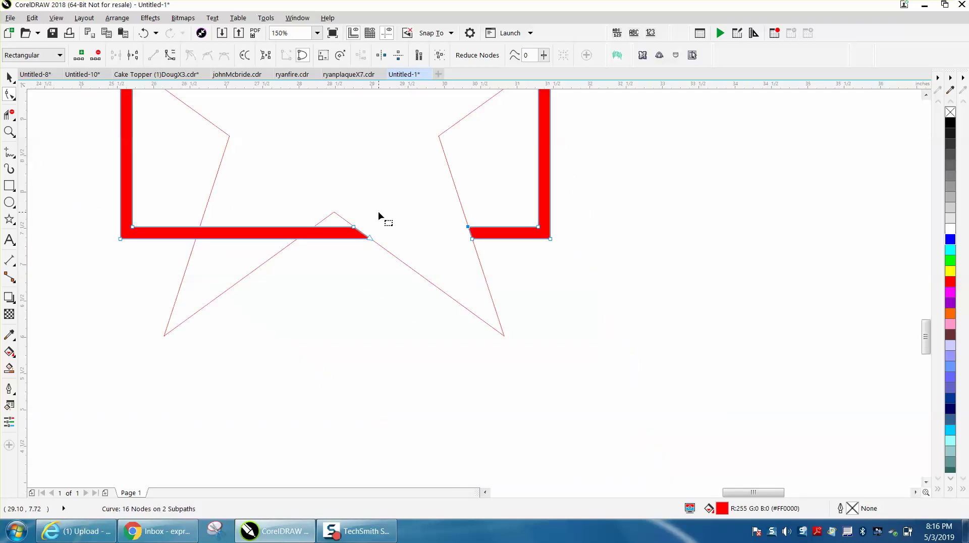
{"action": "left_click", "coordinate": [11, 82]}
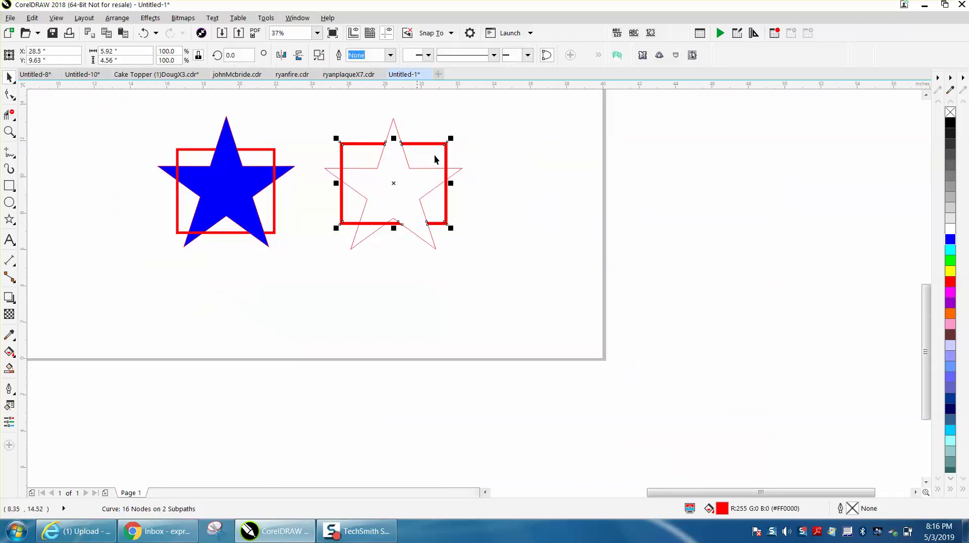
{"action": "left_click_drag", "start_coordinate": [302, 106], "coordinate": [544, 306]}
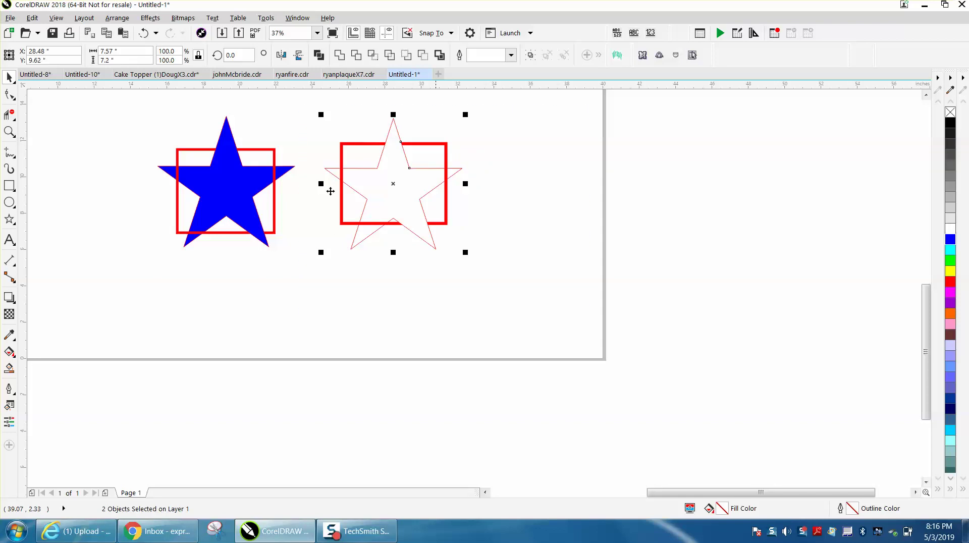
{"action": "left_click", "coordinate": [337, 99]}
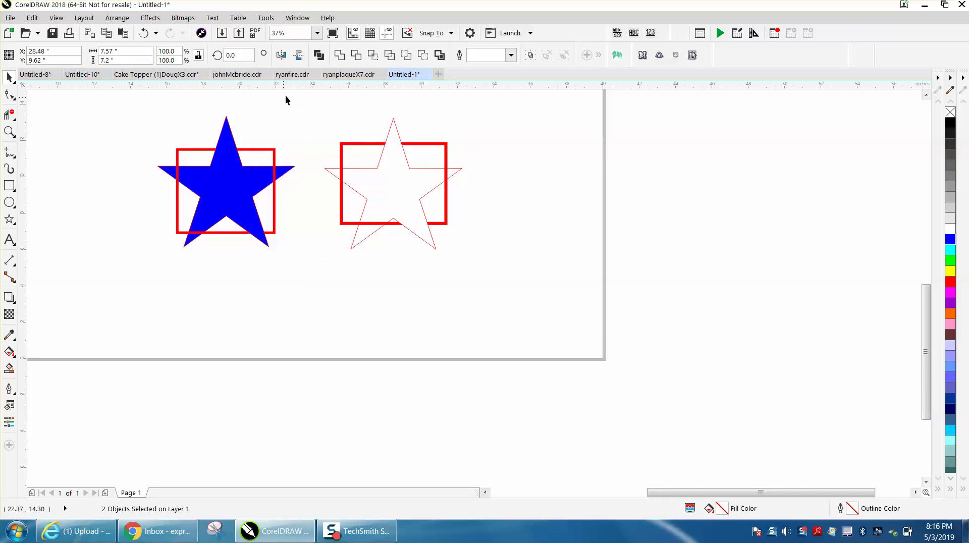
{"action": "left_click", "coordinate": [426, 146]}
{"action": "key", "text": "Right"}
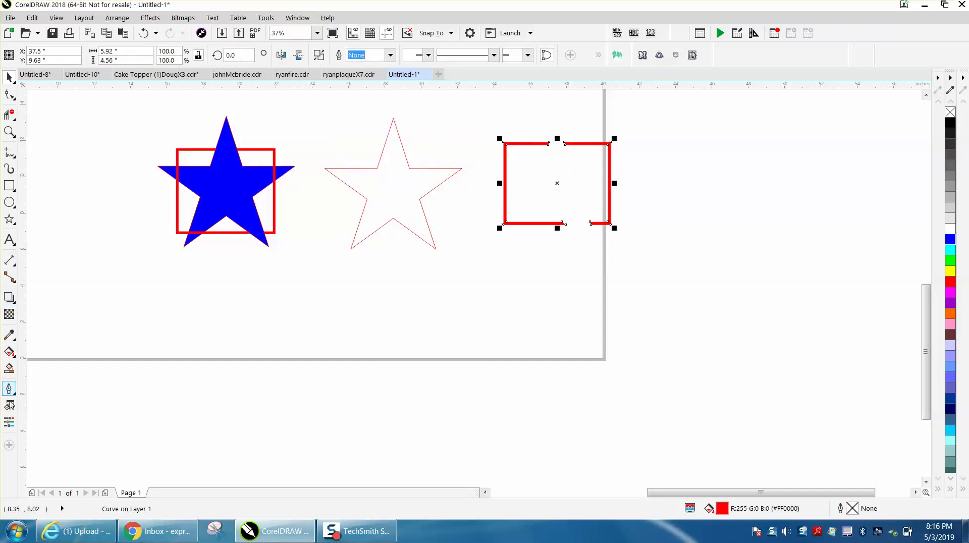
Smart Fill the outline star and colour the new shape blue
{"action": "left_click", "coordinate": [9, 368]}
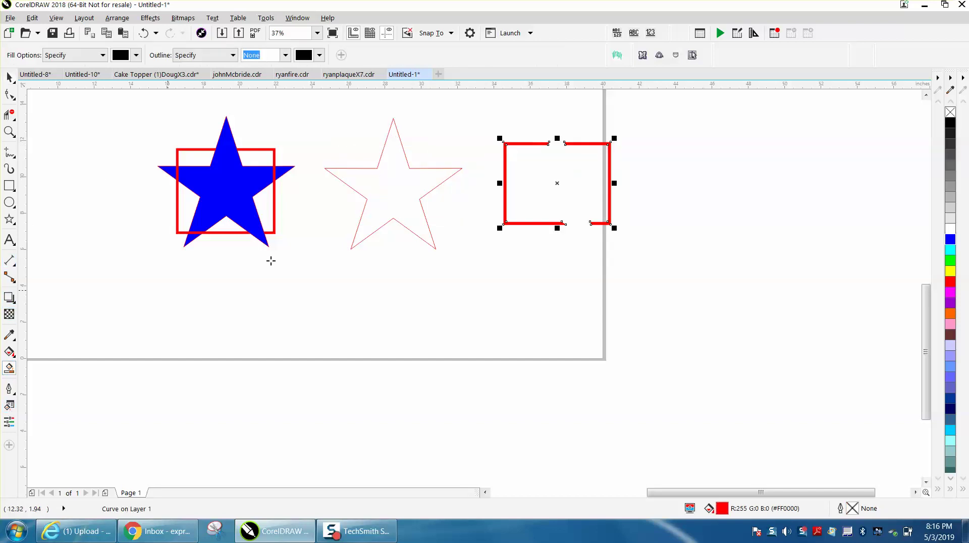
{"action": "left_click", "coordinate": [388, 189]}
{"action": "left_click", "coordinate": [949, 239]}
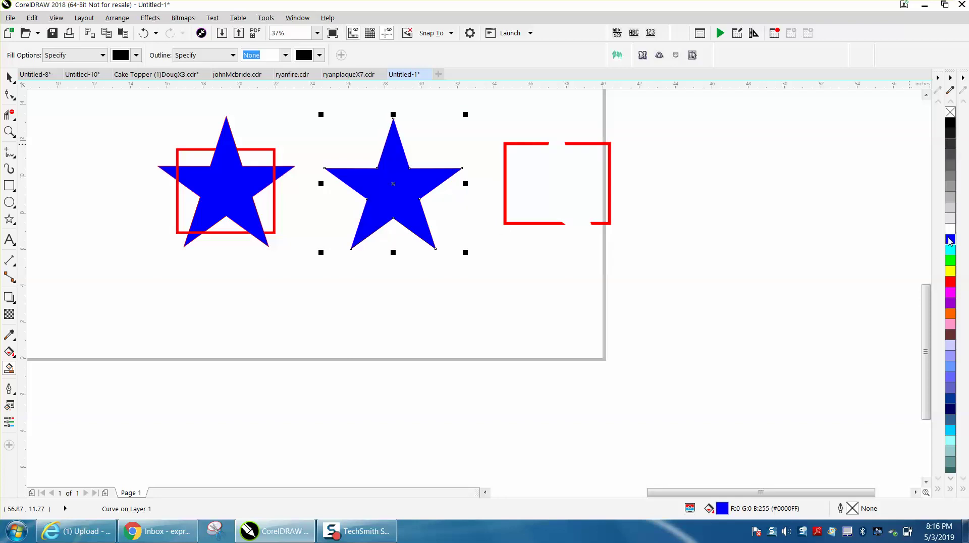
Put the broken red square back over the star, then select the blue star
{"action": "left_click", "coordinate": [9, 76]}
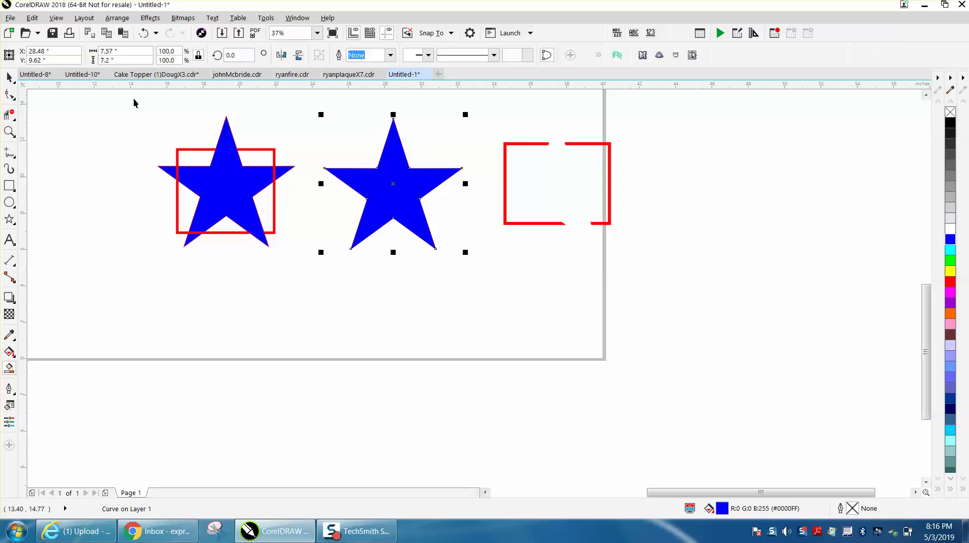
{"action": "left_click", "coordinate": [526, 144]}
{"action": "key", "text": "ctrl+z"}
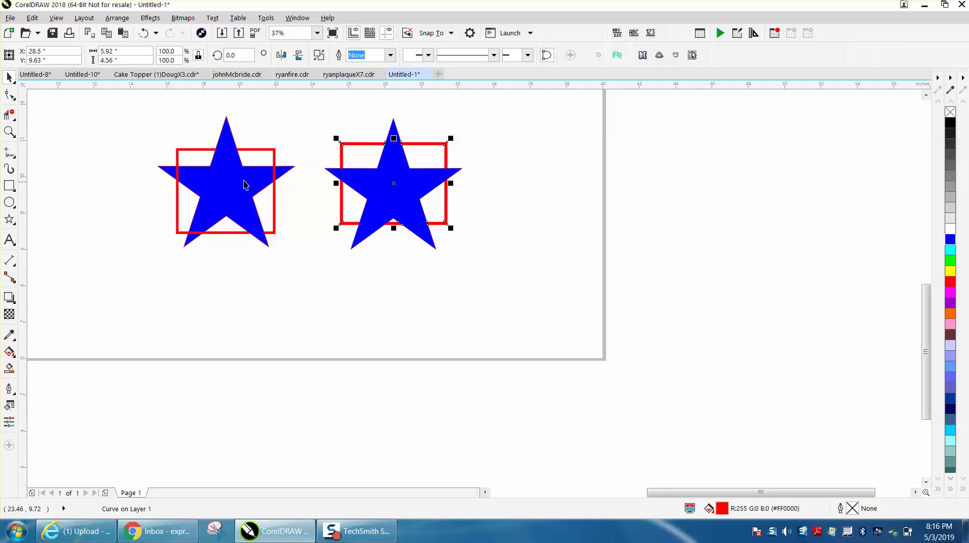
{"action": "left_click", "coordinate": [9, 131]}
{"action": "left_click_drag", "start_coordinate": [319, 106], "coordinate": [528, 310]}
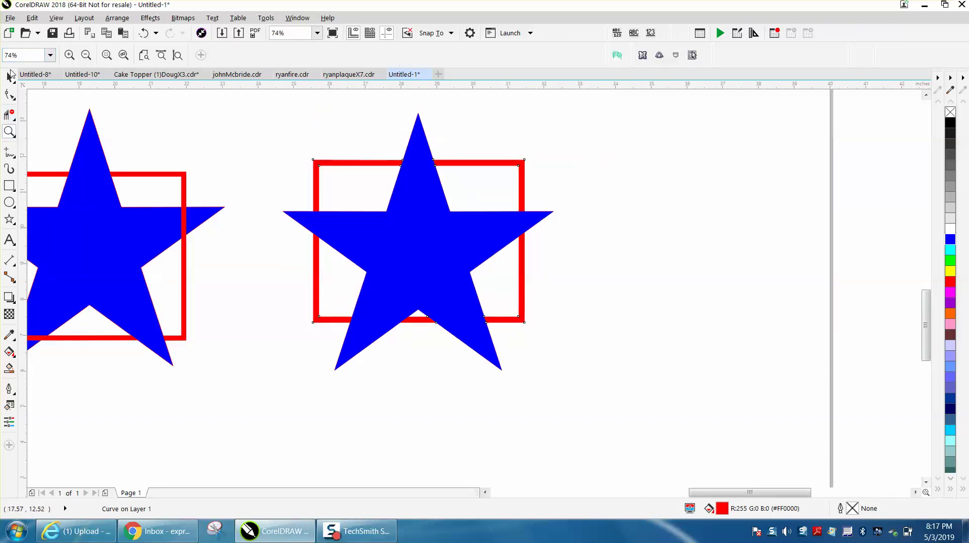
{"action": "left_click", "coordinate": [9, 77]}
{"action": "left_click", "coordinate": [450, 157]}
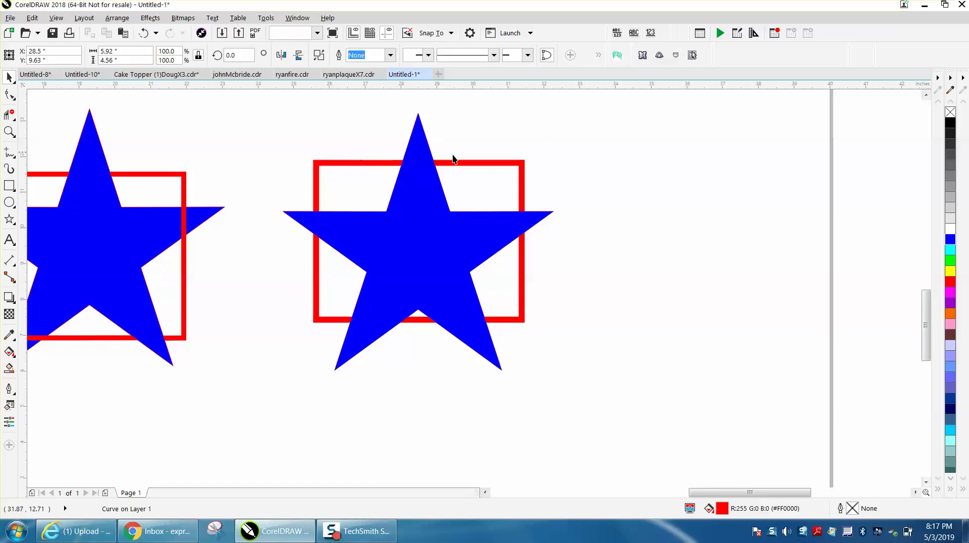
{"action": "left_click", "coordinate": [425, 151]}
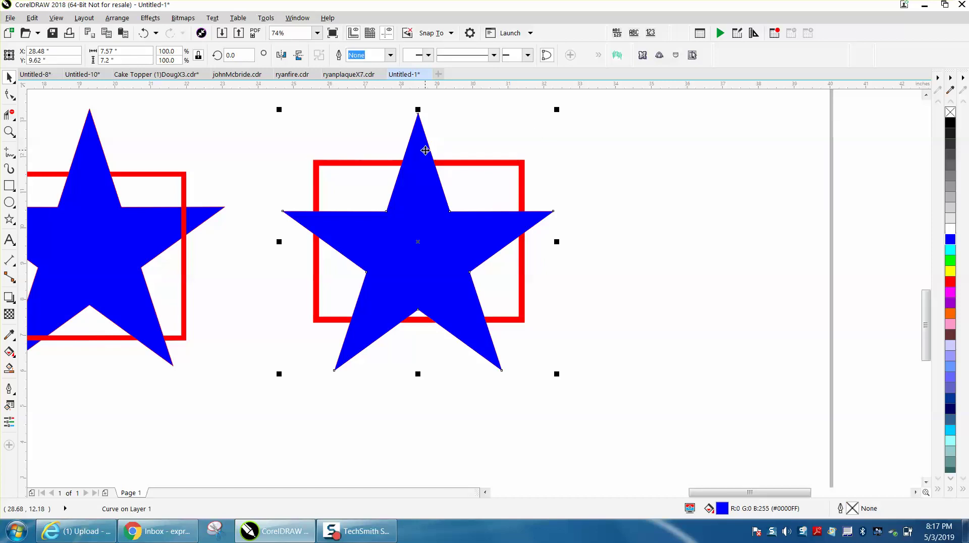
Send the blue star behind the red square with Arrange > Order > To Back of Page
{"action": "left_click", "coordinate": [117, 19]}
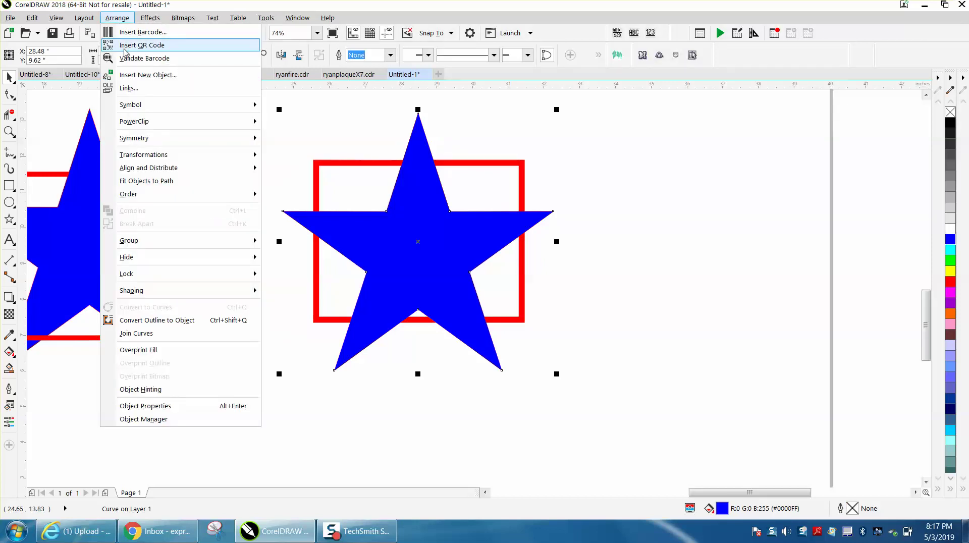
{"action": "mouse_move", "coordinate": [145, 197]}
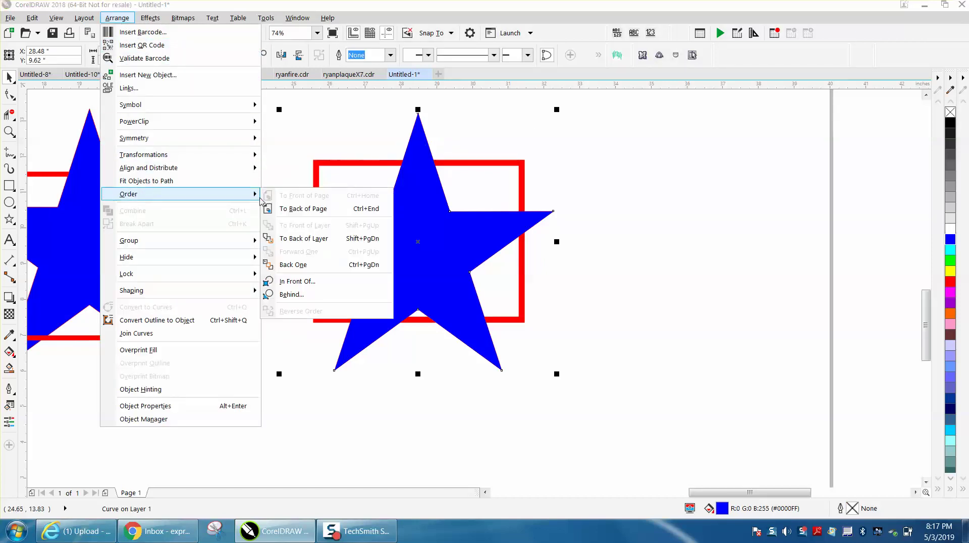
{"action": "left_click", "coordinate": [283, 209]}
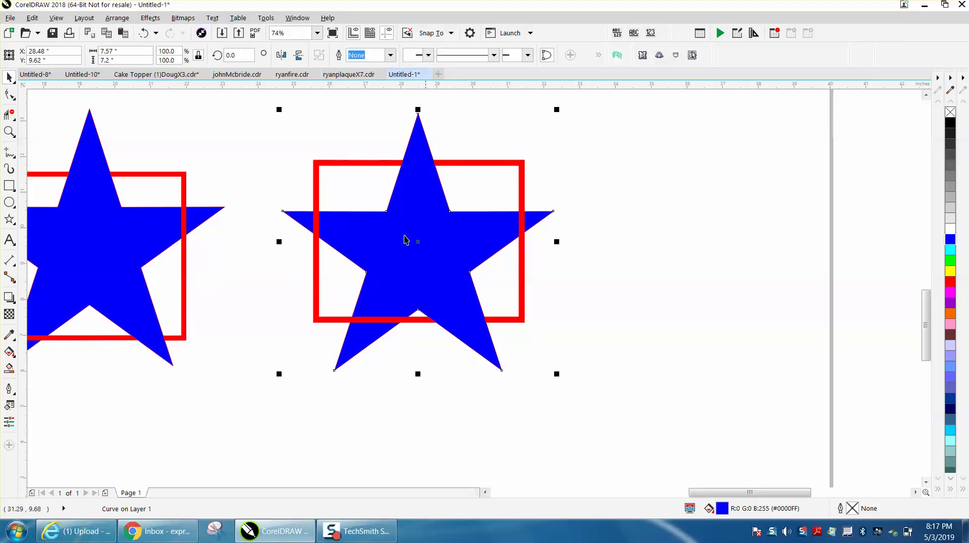
{"action": "left_click", "coordinate": [9, 132]}
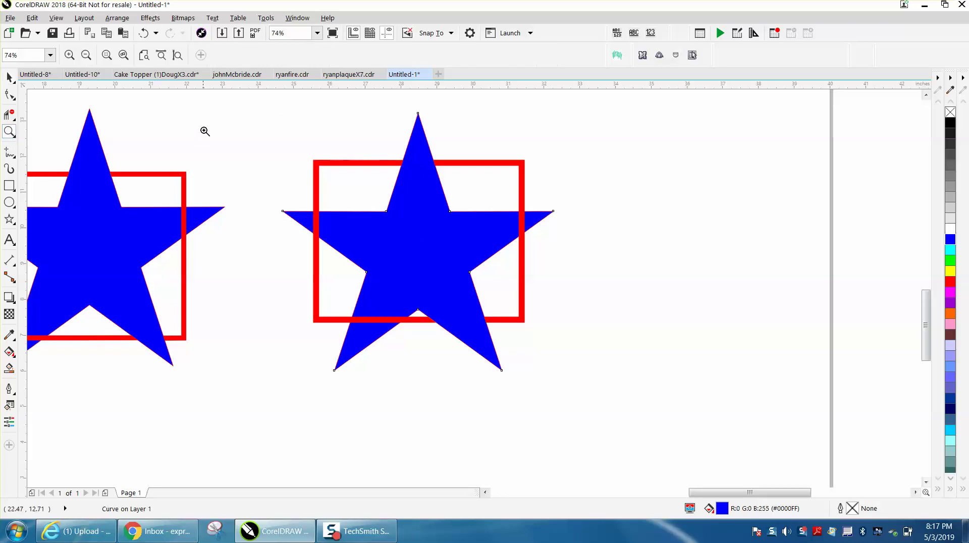
{"action": "left_click_drag", "start_coordinate": [228, 111], "coordinate": [623, 412]}
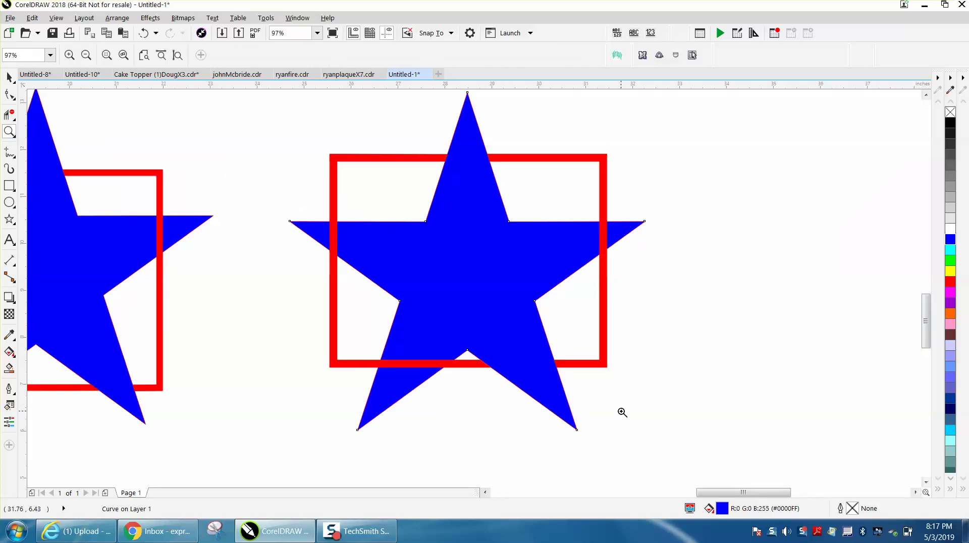